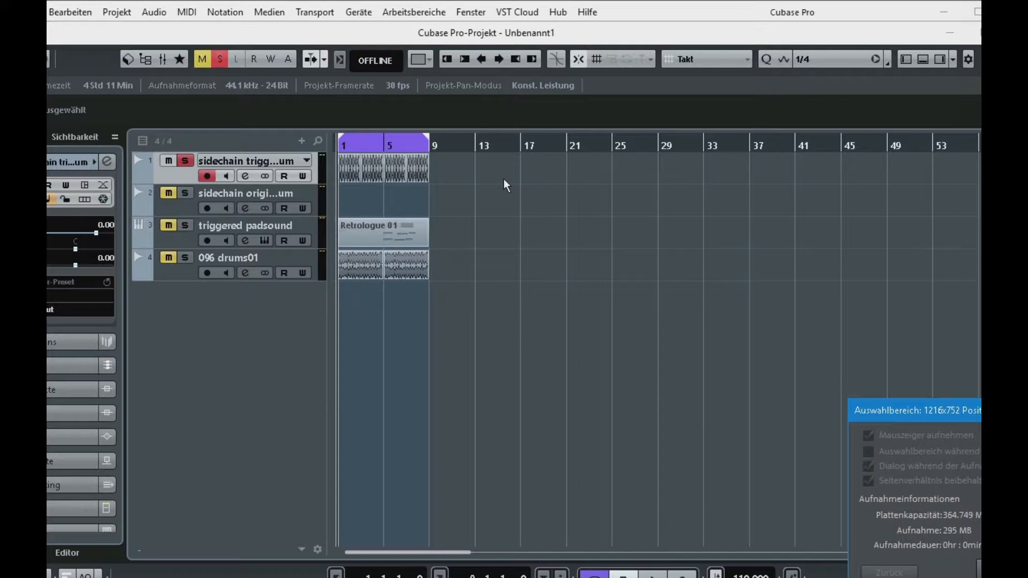
Play the soloed sidechain trigger drum track to hear it alone and stop playback
{"action": "left_click", "coordinate": [533, 178]}
{"action": "key", "text": "space"}
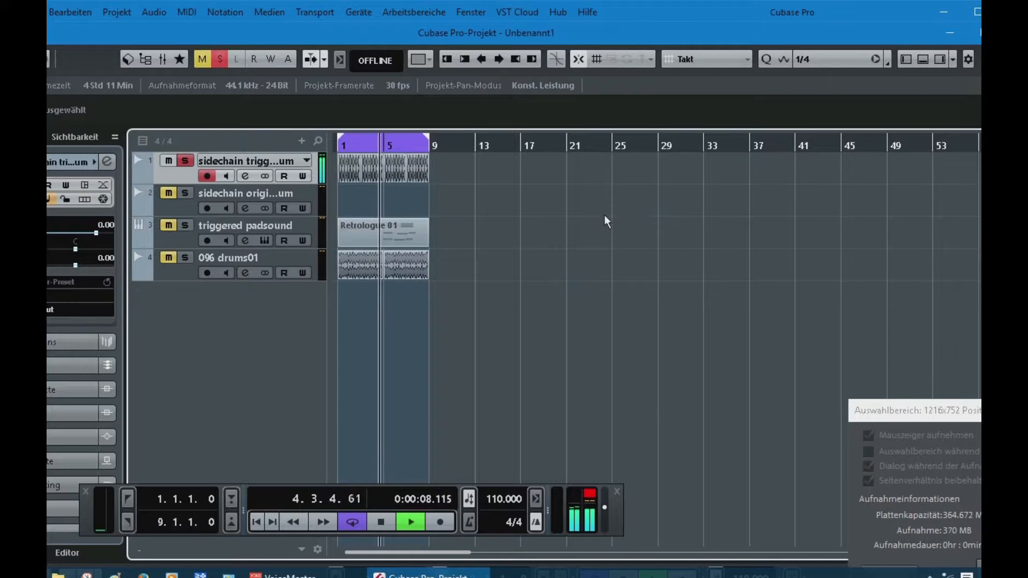
{"action": "left_click", "coordinate": [380, 522]}
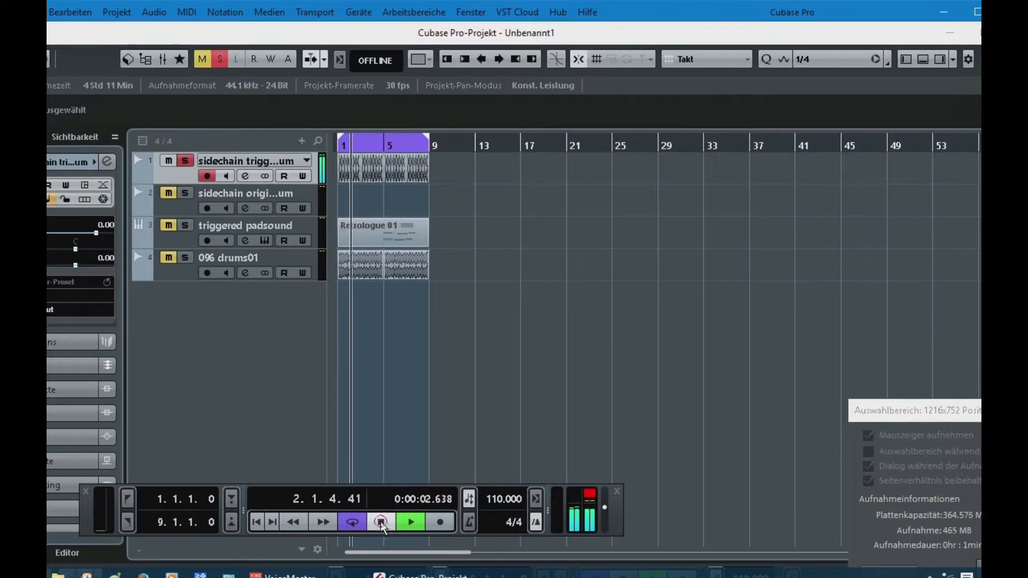
Solo the triggered padsound track and audition it without and with the sidechain trigger drum track
{"action": "left_click", "coordinate": [175, 174]}
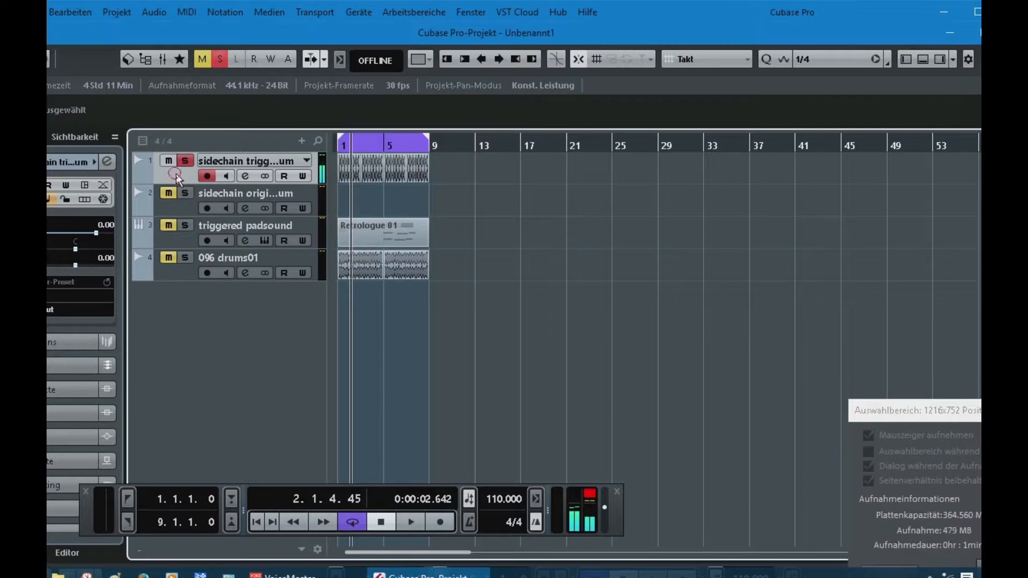
{"action": "left_click", "coordinate": [184, 223]}
{"action": "left_click", "coordinate": [169, 162]}
{"action": "key", "text": "space"}
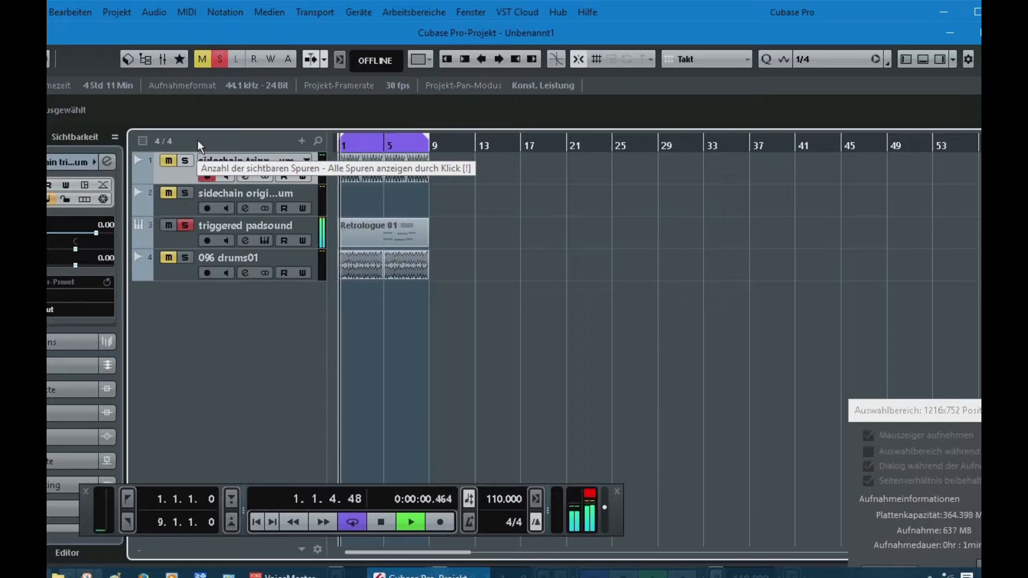
{"action": "left_click", "coordinate": [172, 159]}
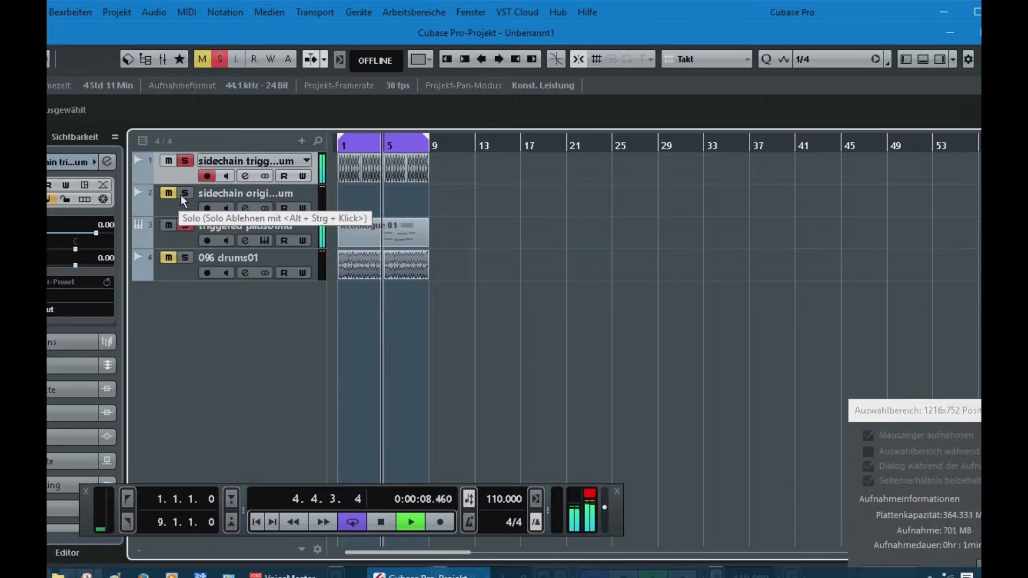
{"action": "key", "text": "space"}
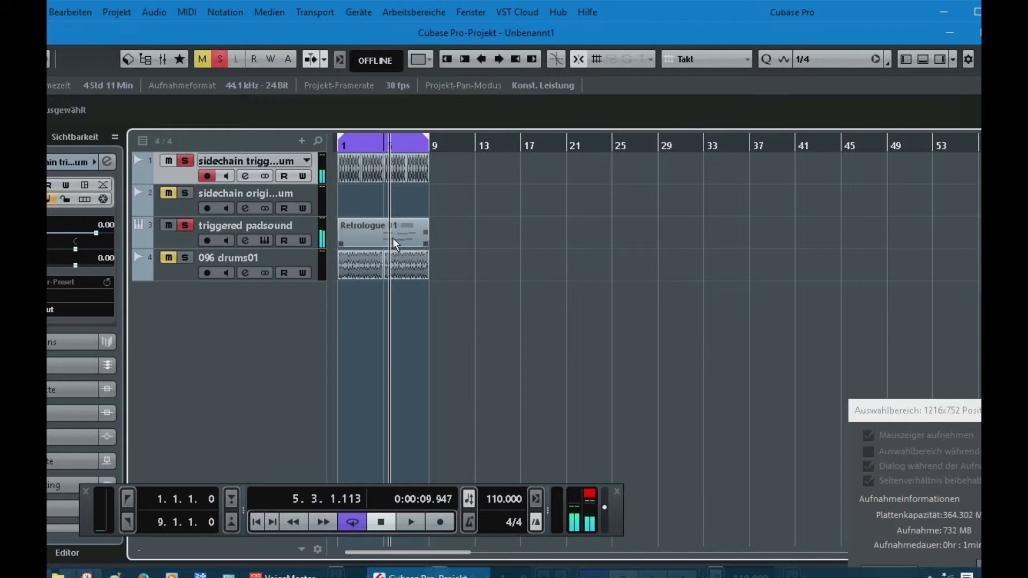
Open the compressor in the first insert of the triggered padsound channel and set its threshold to -32.2 dB
{"action": "left_click", "coordinate": [172, 236]}
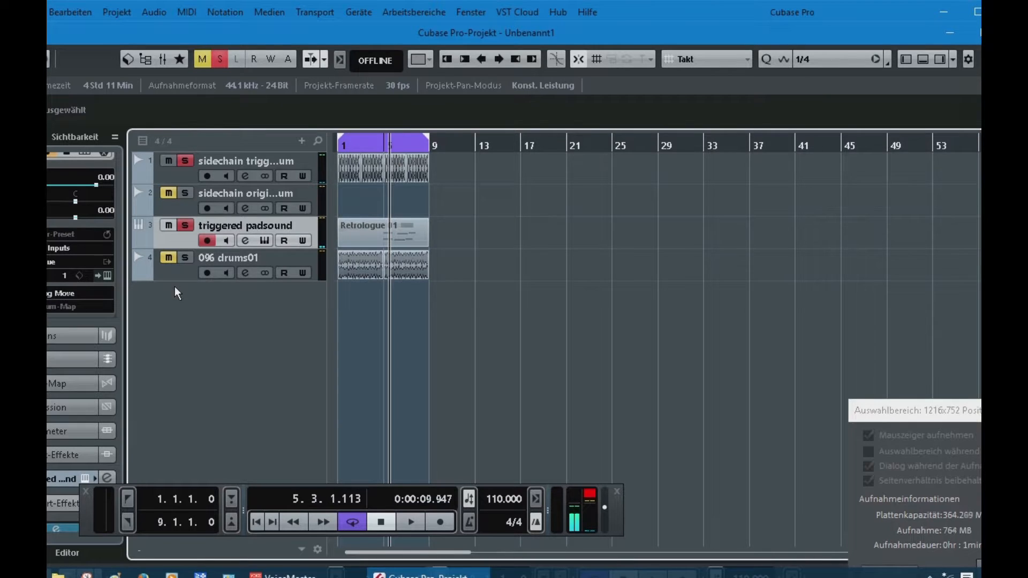
{"action": "key", "text": "F3"}
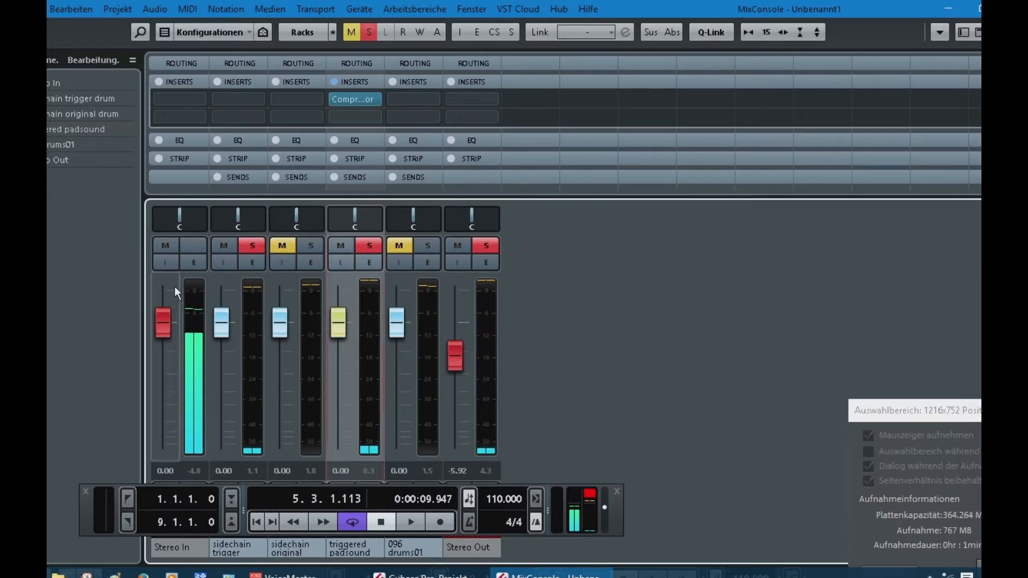
{"action": "left_click", "coordinate": [357, 98]}
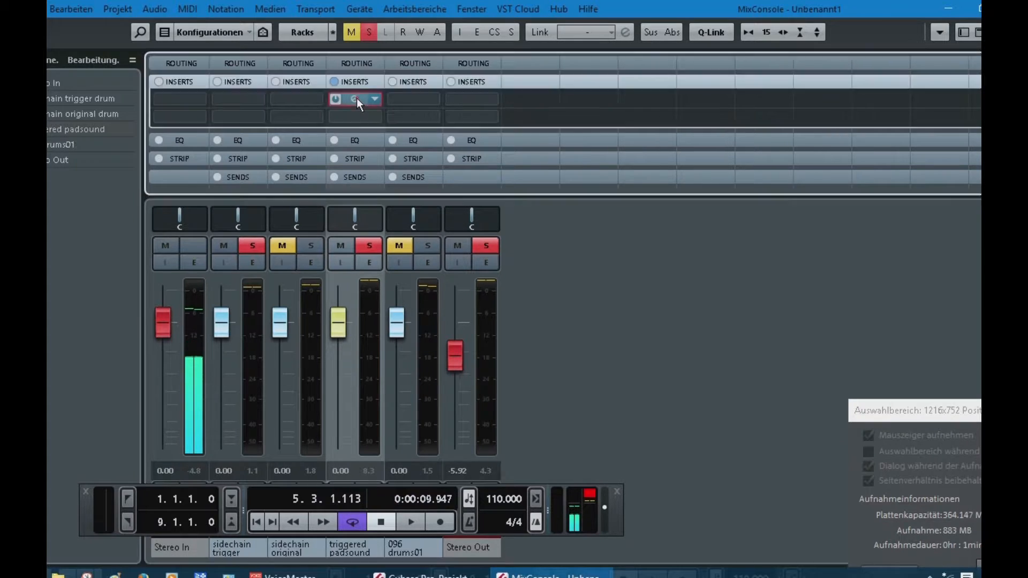
{"action": "left_click_drag", "start_coordinate": [621, 141], "coordinate": [525, 85]}
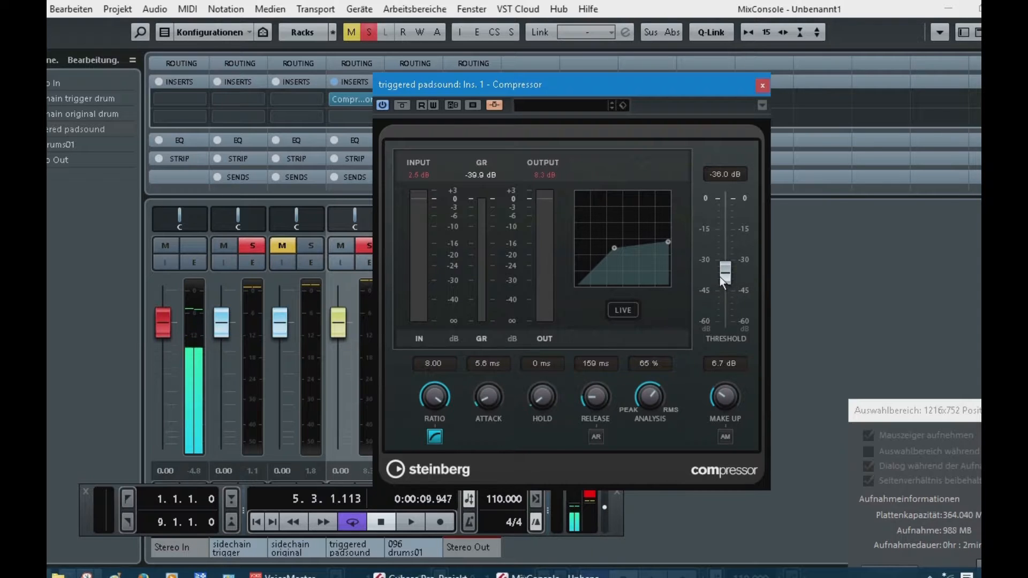
{"action": "left_click_drag", "start_coordinate": [724, 274], "coordinate": [734, 266]}
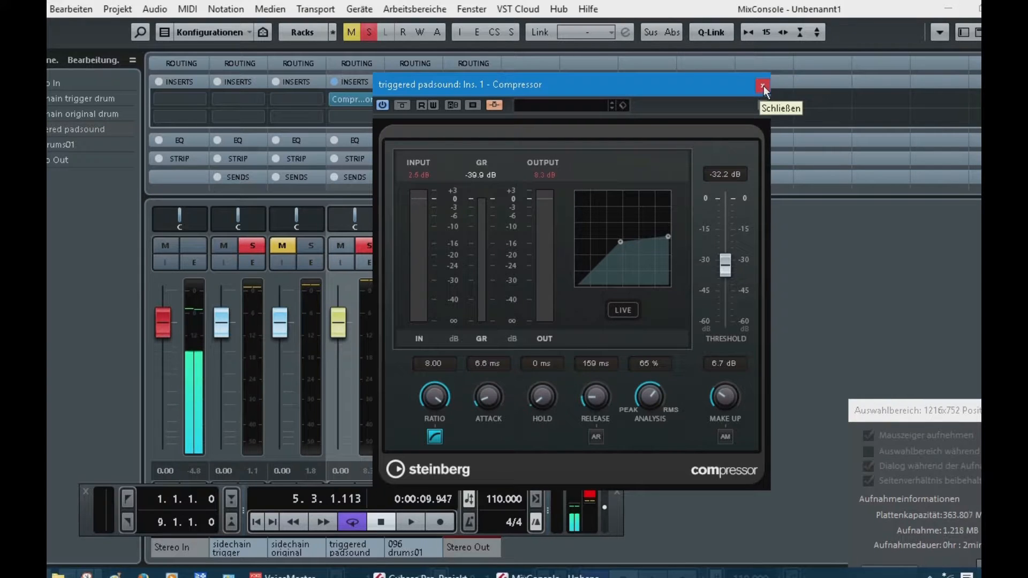
Switch the compressor's side-chain off and back on, and return to the project window
{"action": "left_click", "coordinate": [494, 107]}
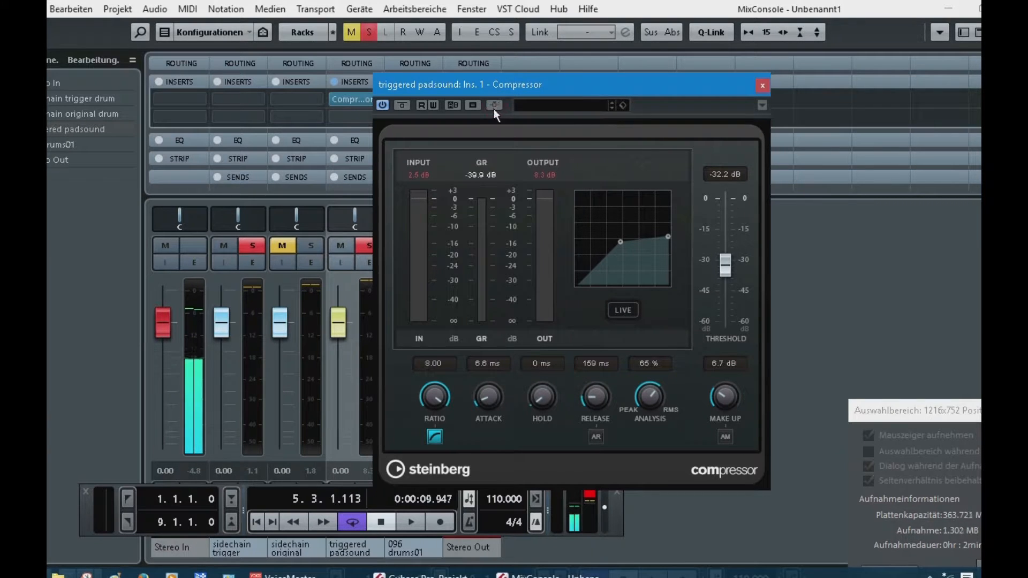
{"action": "left_click", "coordinate": [495, 105]}
{"action": "left_click", "coordinate": [763, 86]}
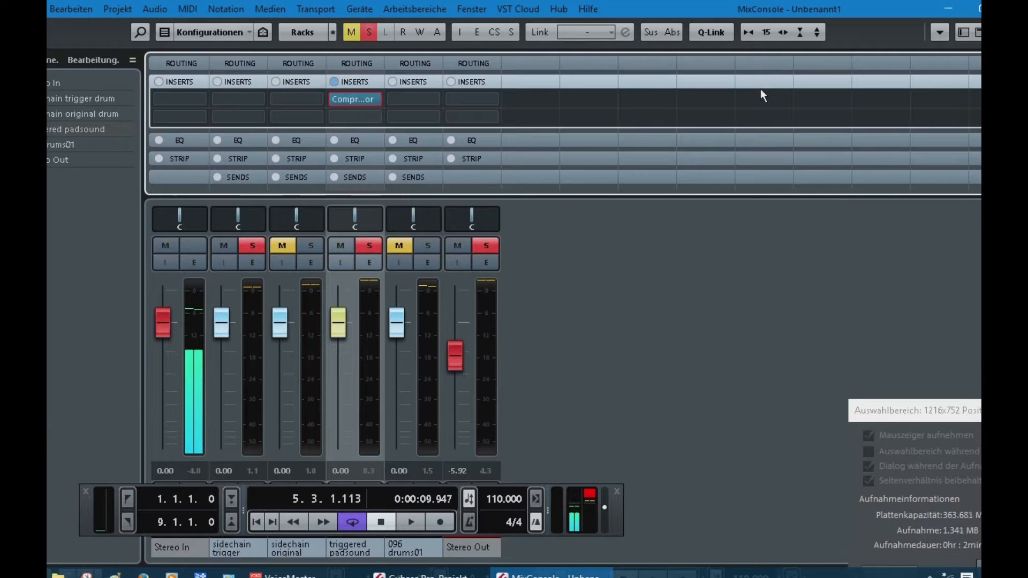
{"action": "key", "text": "F3"}
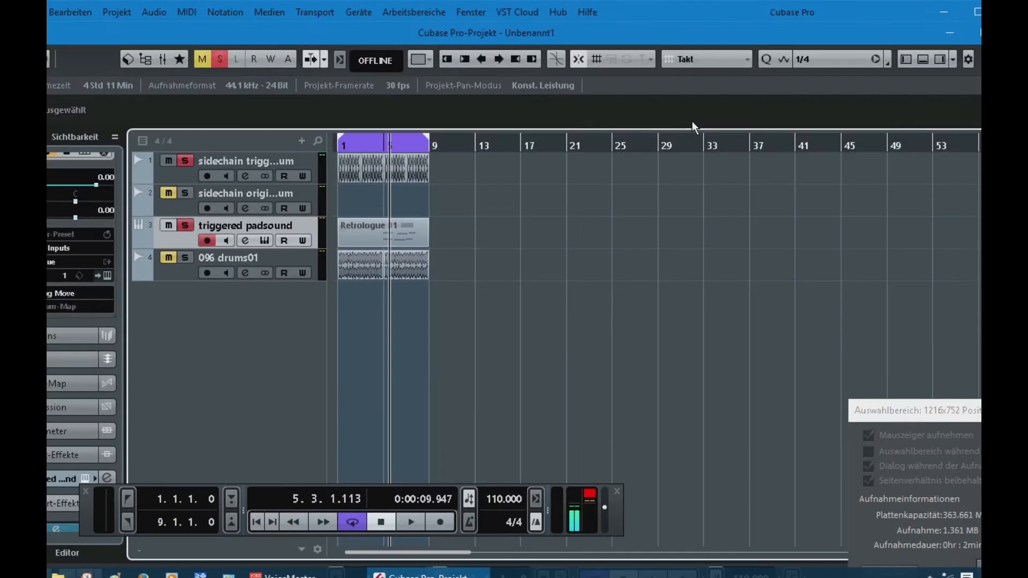
Route the sidechain trigger drum track's output to the side-chain of the triggered padsound compressor
{"action": "left_click", "coordinate": [178, 172]}
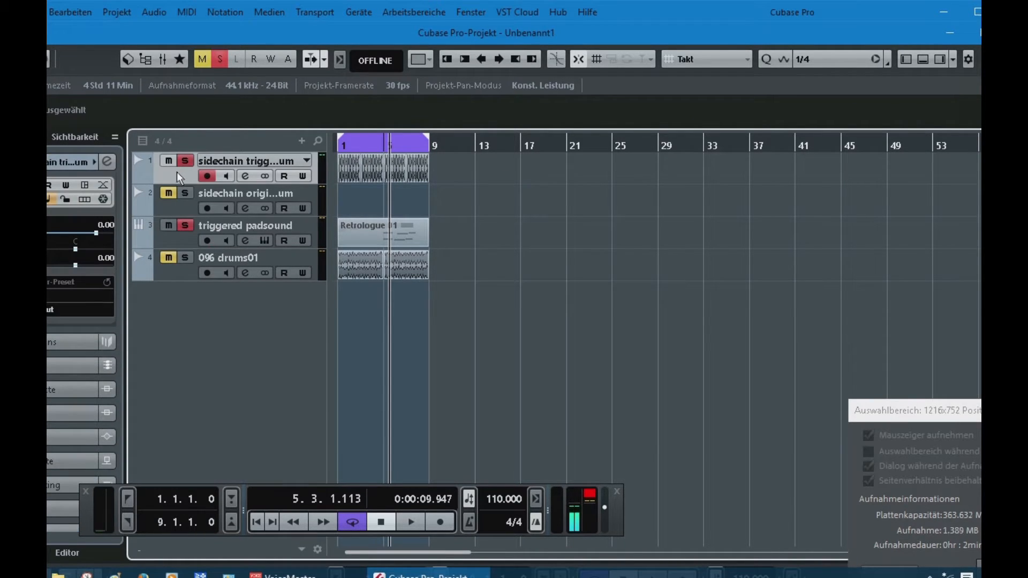
{"action": "left_click", "coordinate": [182, 241]}
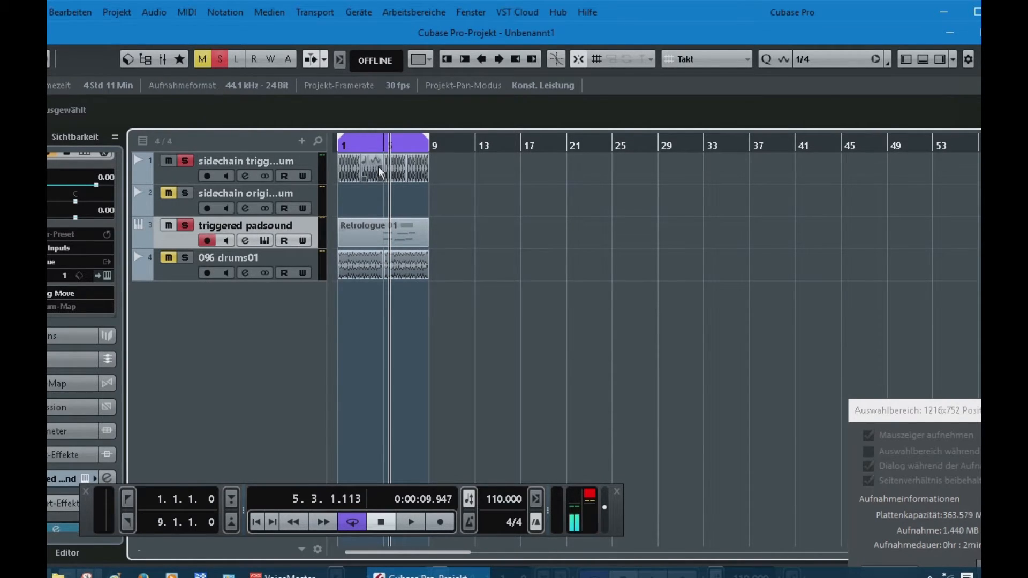
{"action": "left_click", "coordinate": [179, 171]}
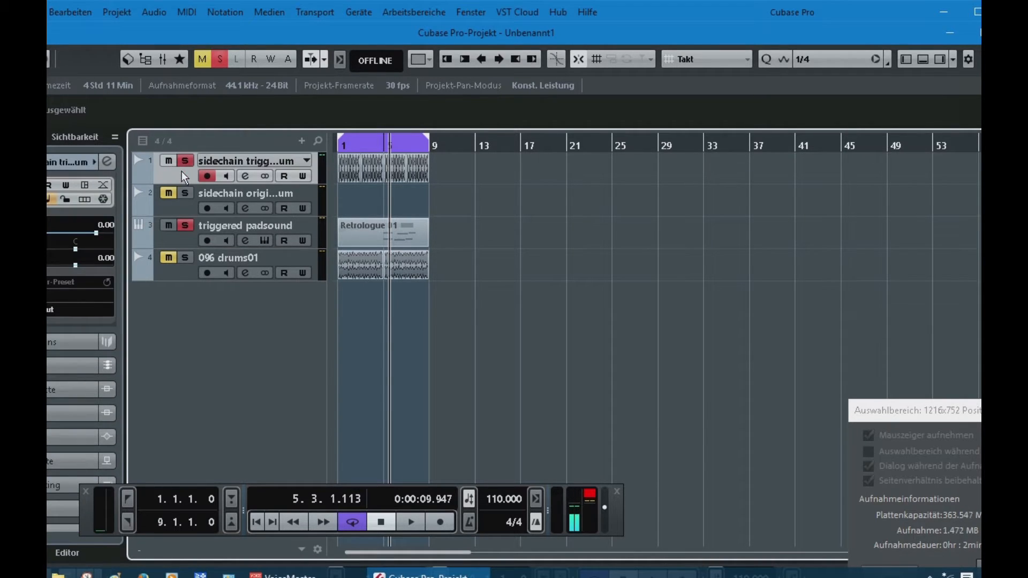
{"action": "left_click", "coordinate": [73, 309]}
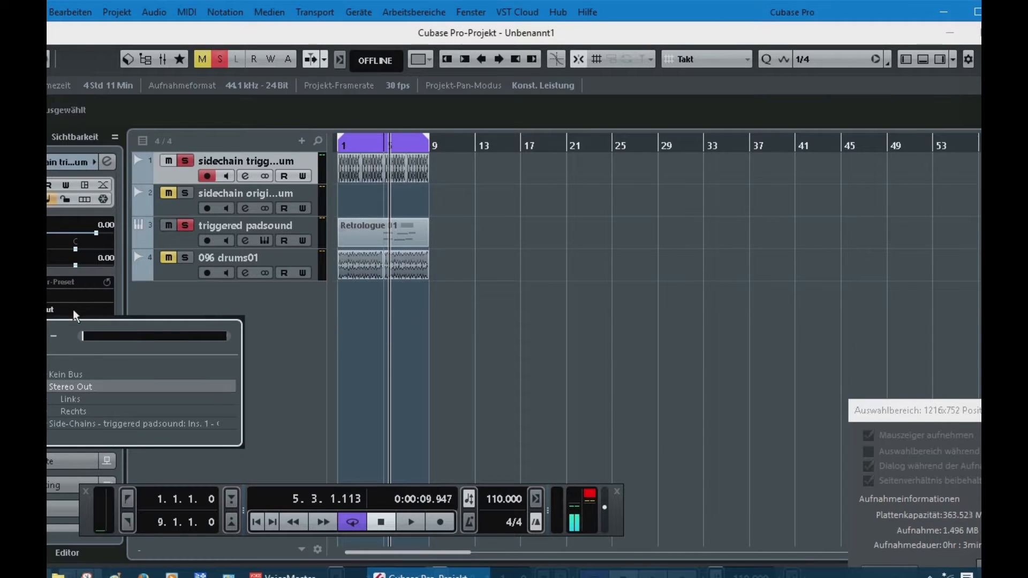
{"action": "left_click", "coordinate": [89, 426]}
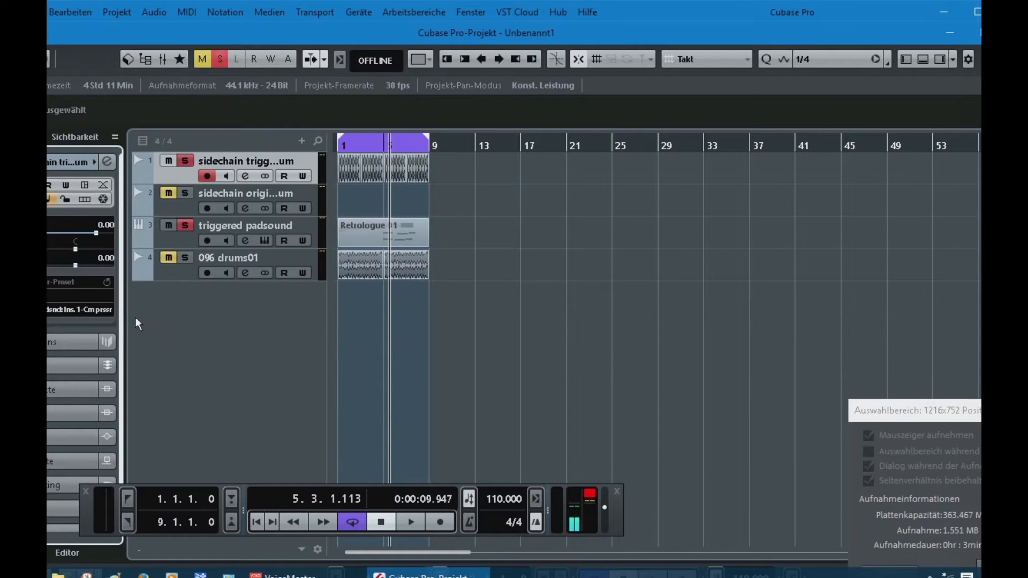
Play the loop from the start while adjusting the triggered padsound compressor's threshold to about -36.9 dB, and stop playback in the project window
{"action": "key", "text": "Home"}
{"action": "key", "text": "space"}
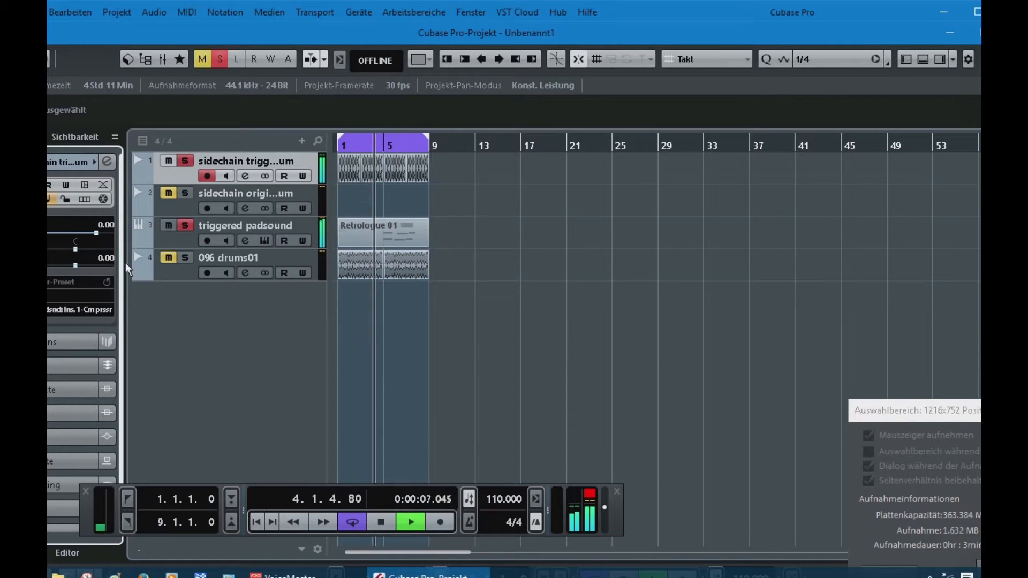
{"action": "key", "text": "F3"}
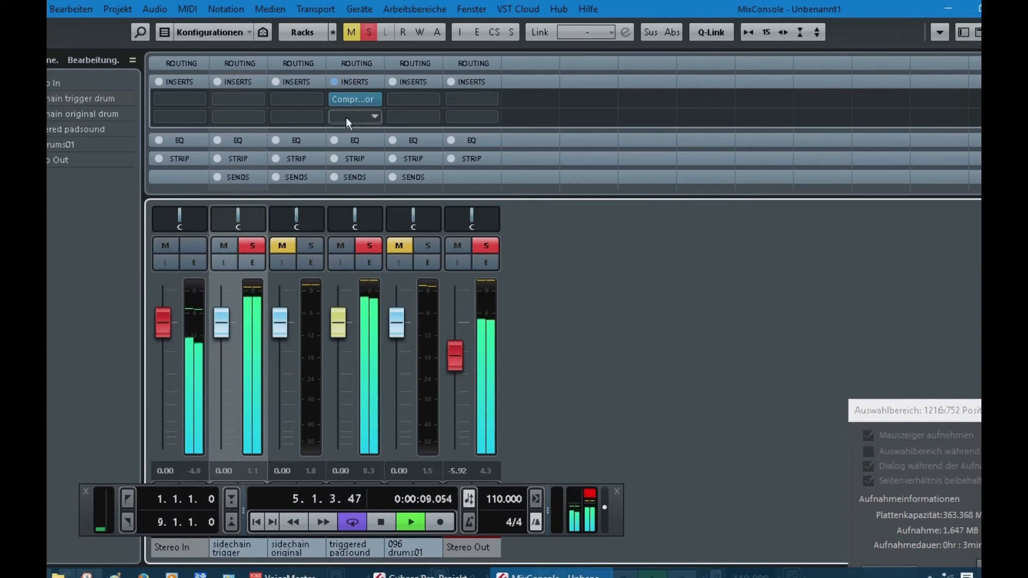
{"action": "left_click", "coordinate": [355, 99]}
{"action": "left_click_drag", "start_coordinate": [728, 265], "coordinate": [735, 307]}
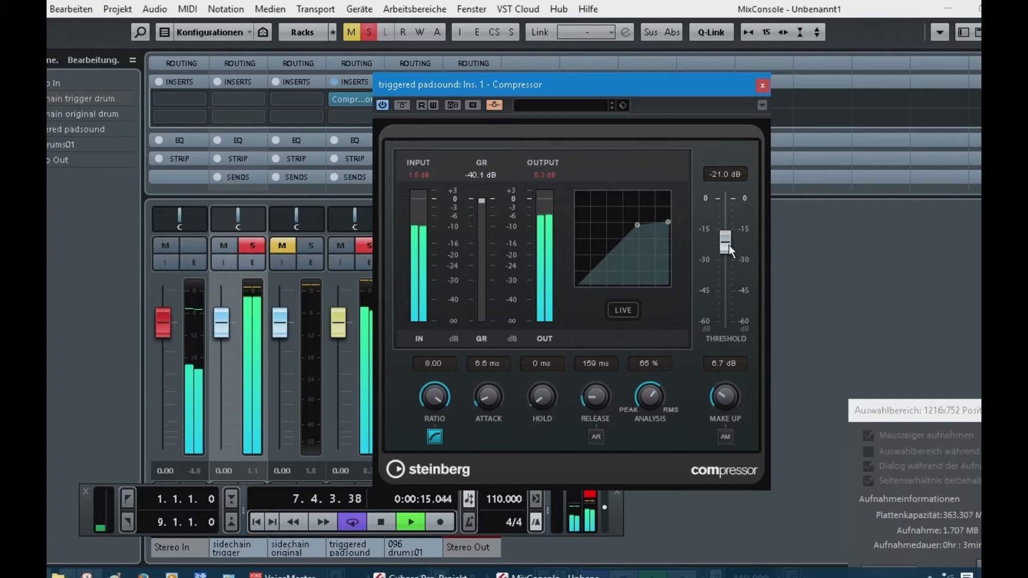
{"action": "left_click_drag", "start_coordinate": [728, 245], "coordinate": [727, 278]}
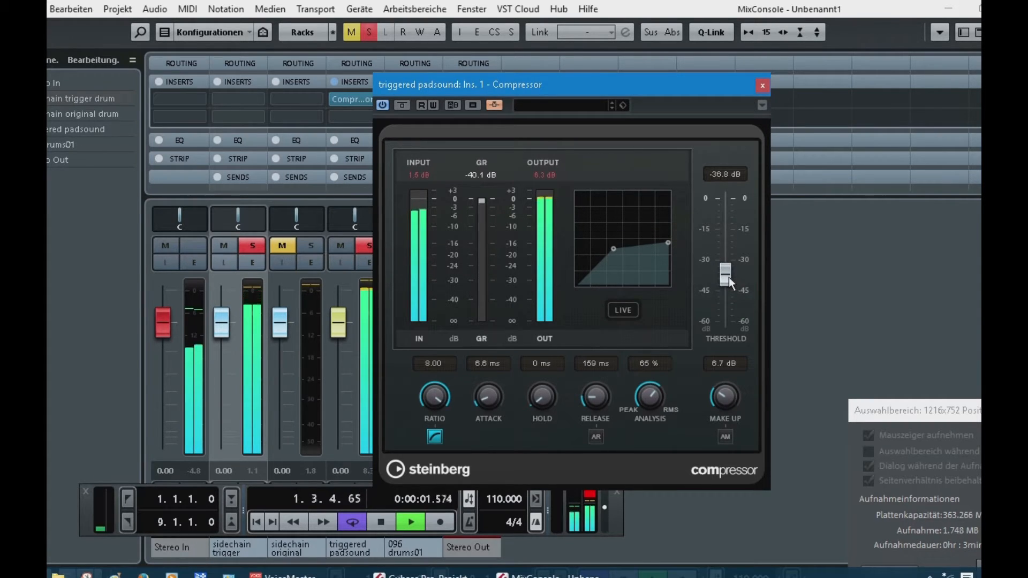
{"action": "left_click", "coordinate": [762, 86]}
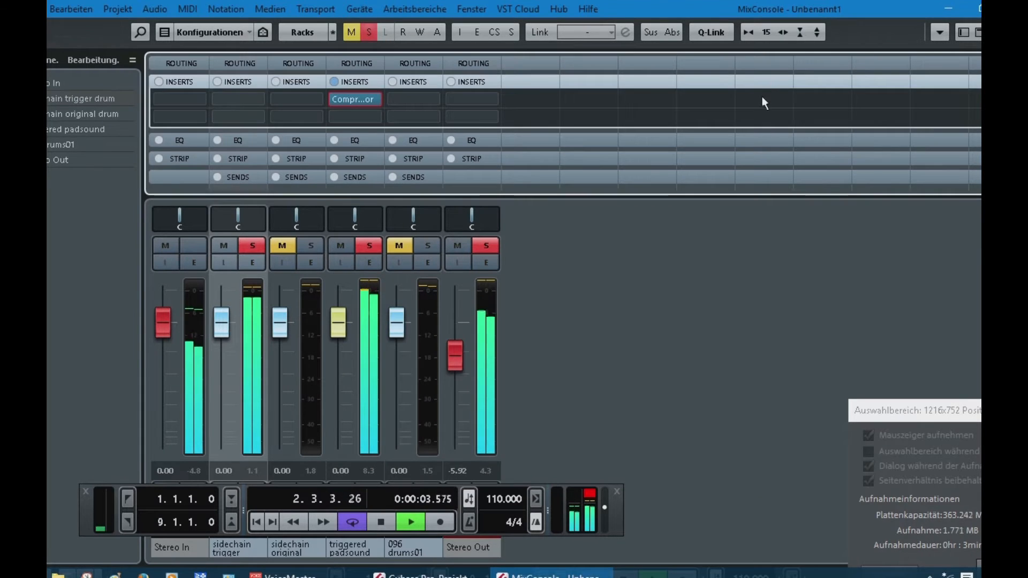
{"action": "key", "text": "F3"}
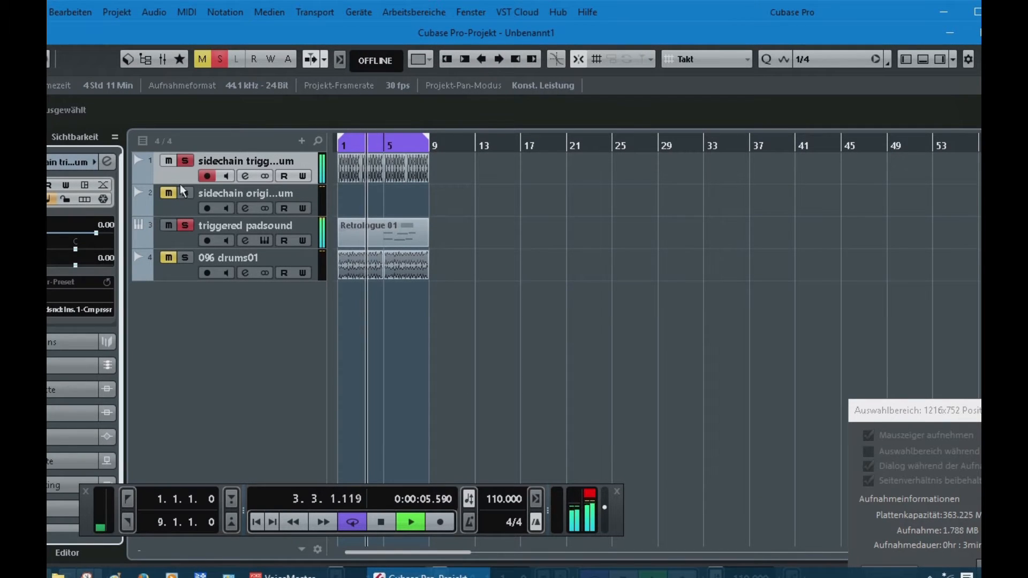
{"action": "key", "text": "space"}
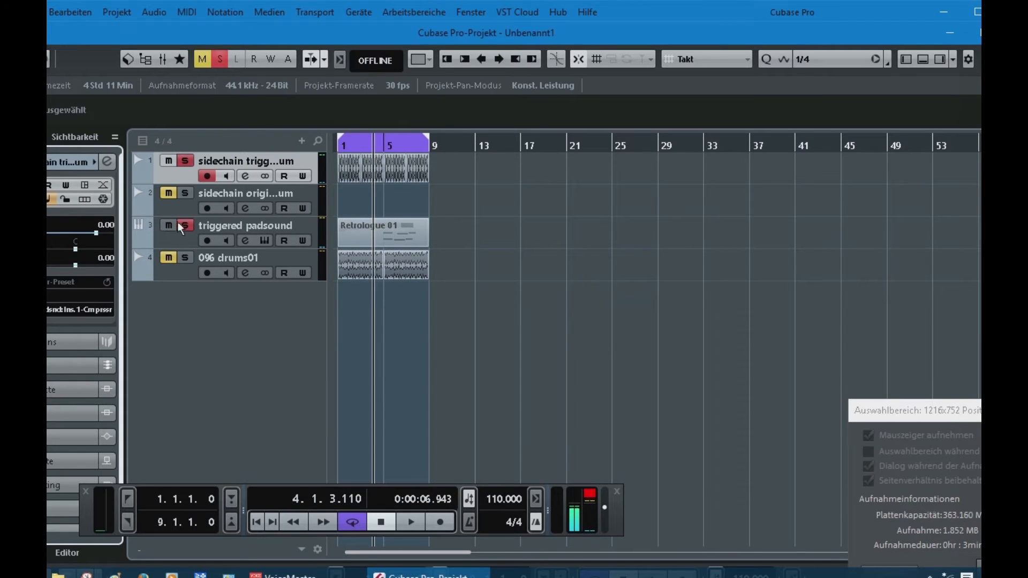
Unmute the sidechain original drum track and copy the trigger drum clips from bars 1 to 9 onto it
{"action": "left_click", "coordinate": [166, 193]}
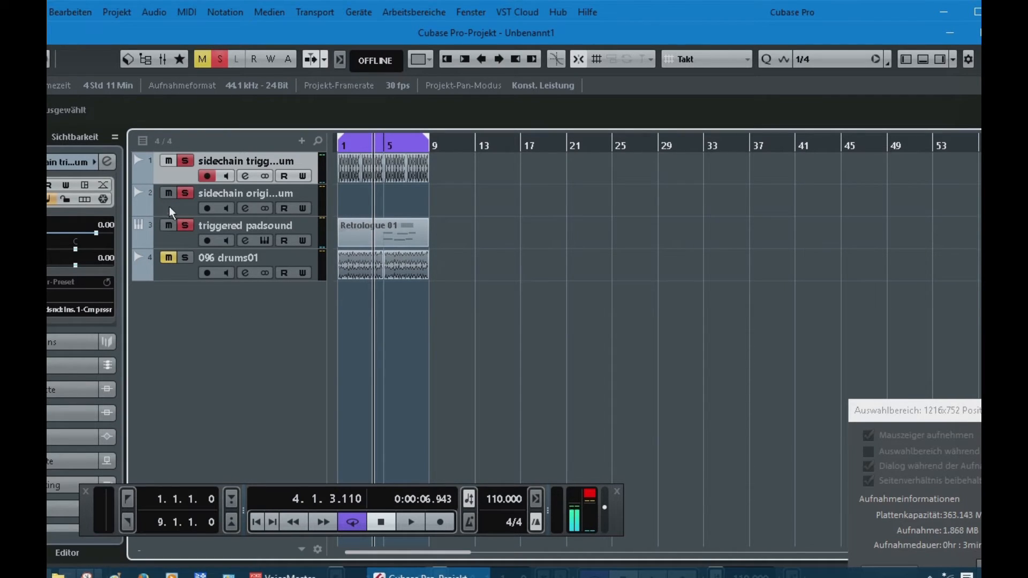
{"action": "left_click_drag", "start_coordinate": [343, 171], "coordinate": [388, 192]}
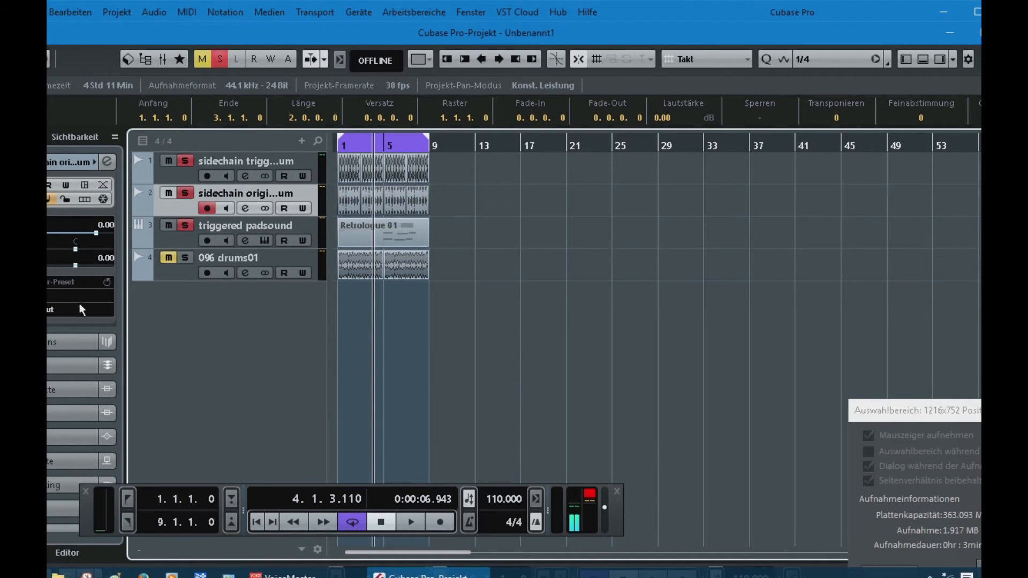
Play the loop, bring in the 096 drums01 track by unmuting it, and select the sidechain trigger drum track
{"action": "key", "text": "space"}
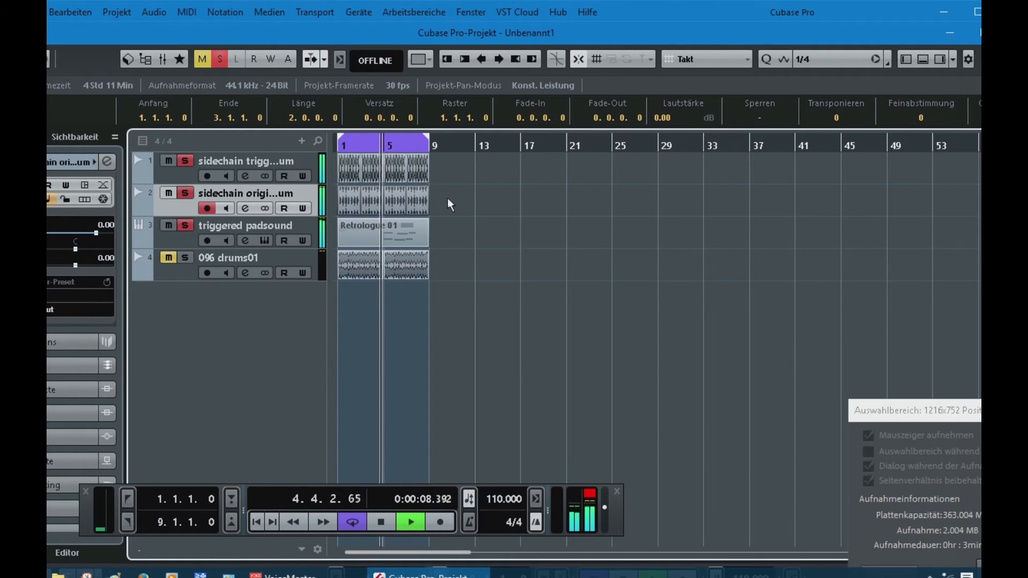
{"action": "left_click", "coordinate": [170, 260]}
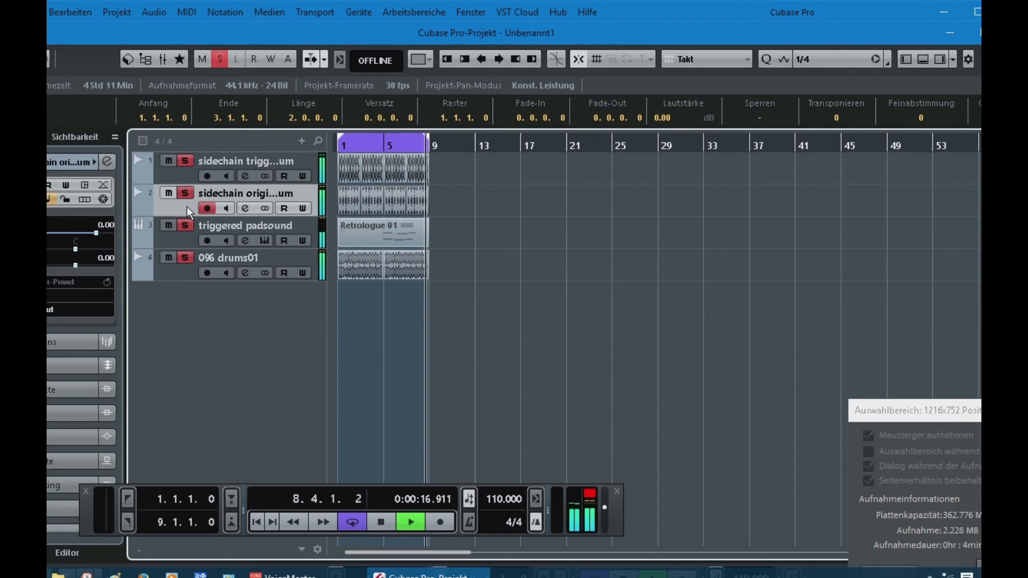
{"action": "left_click", "coordinate": [184, 175]}
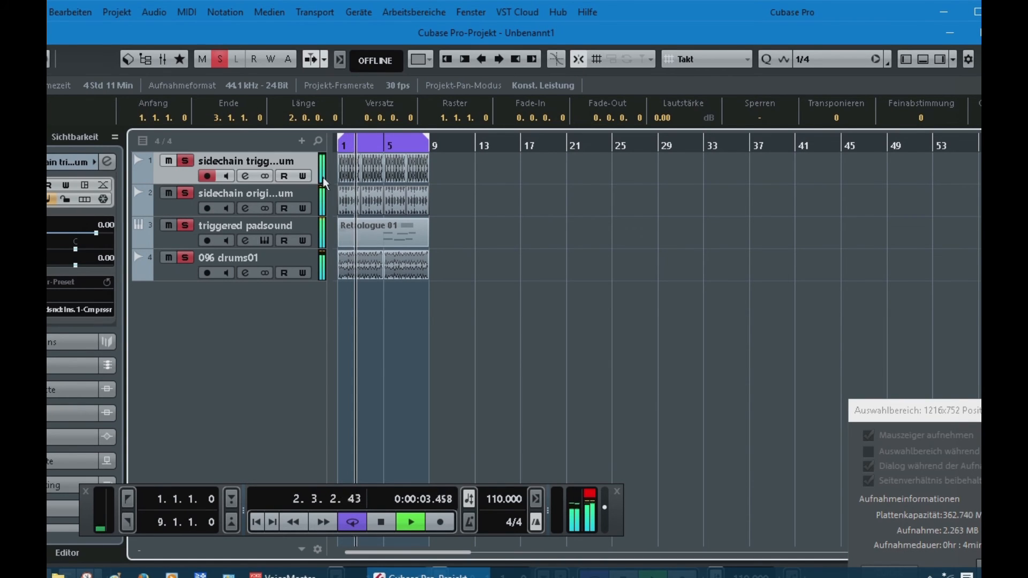